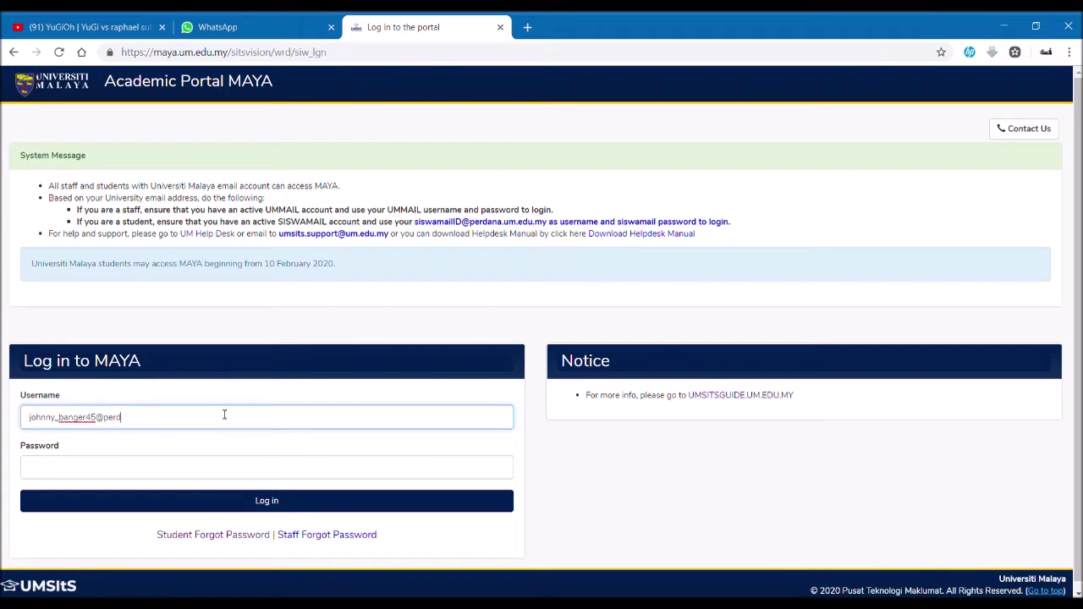
Complete the username with the student's e-mail domain, enter the account password and log in to MAYA
text(.um.edu.my)
click(201, 480)
text(*********)
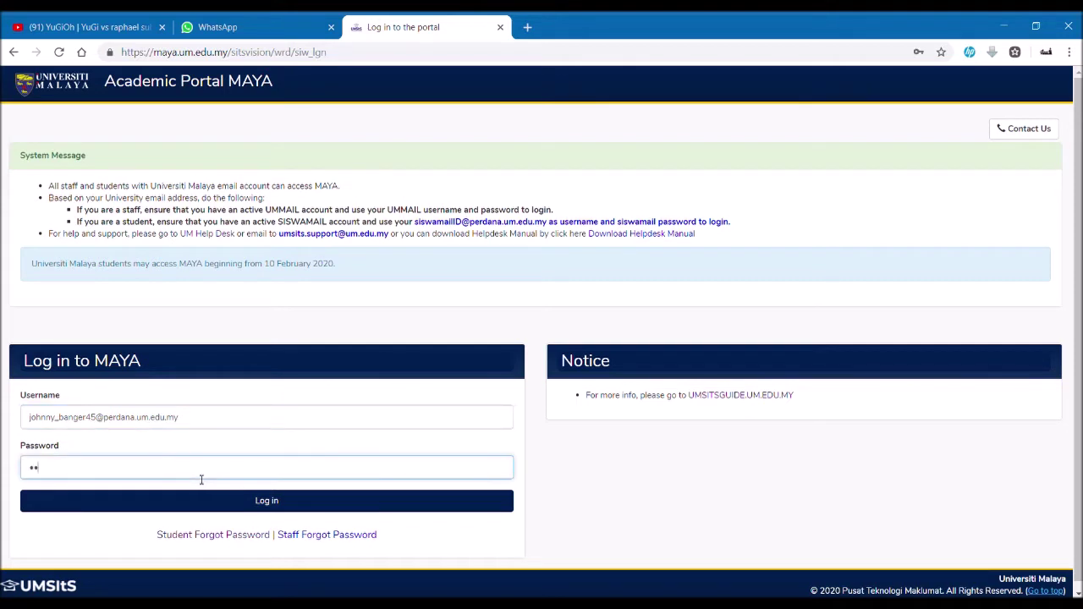
click(215, 500)
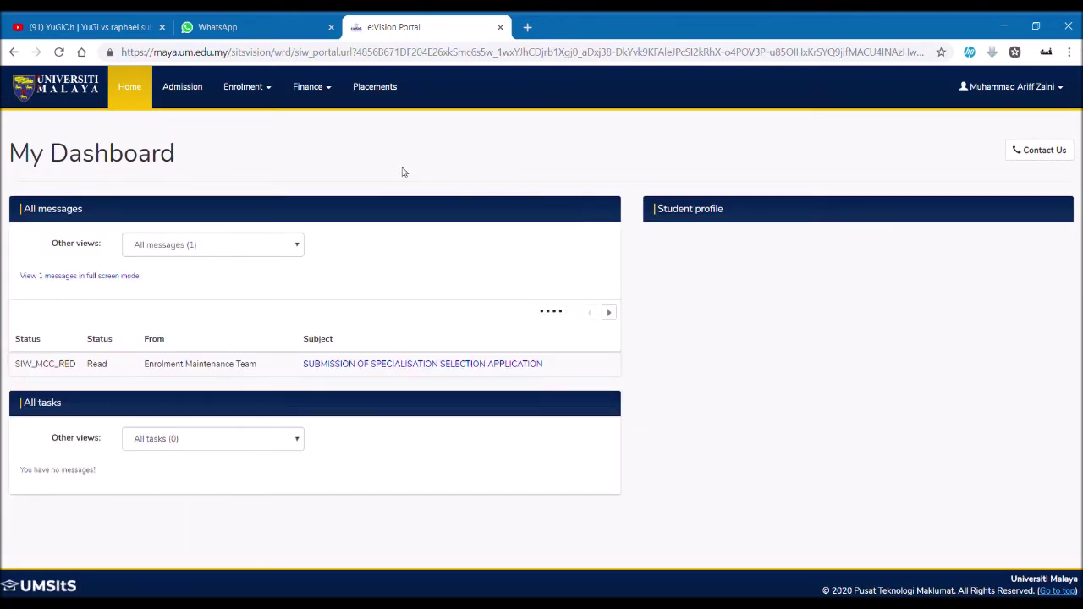
Open the student's Enrolment Menu and go to its Module registration section
click(269, 95)
click(291, 124)
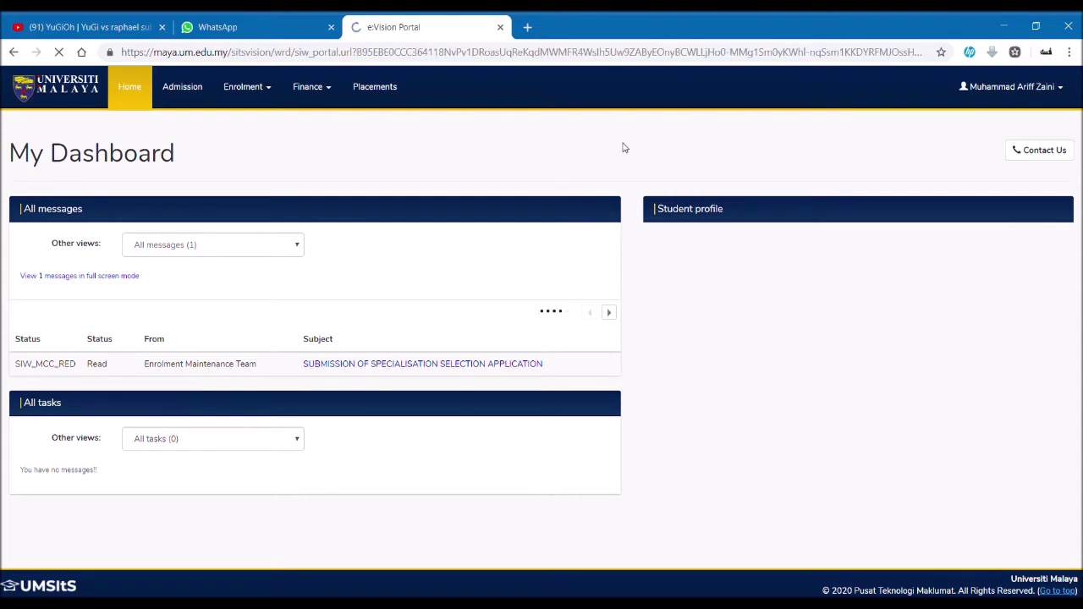
click(945, 273)
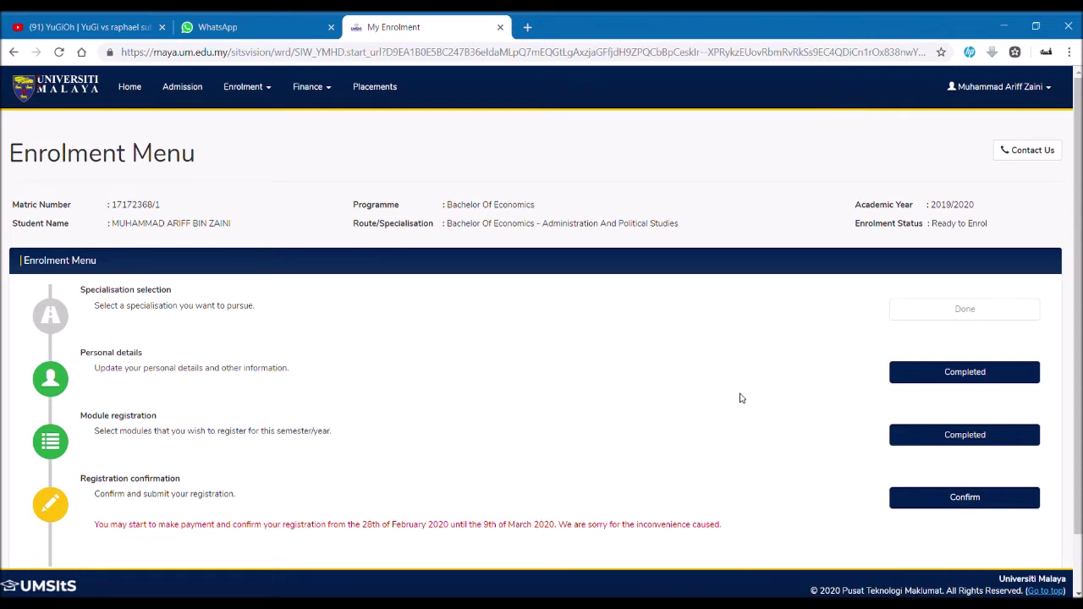
click(927, 441)
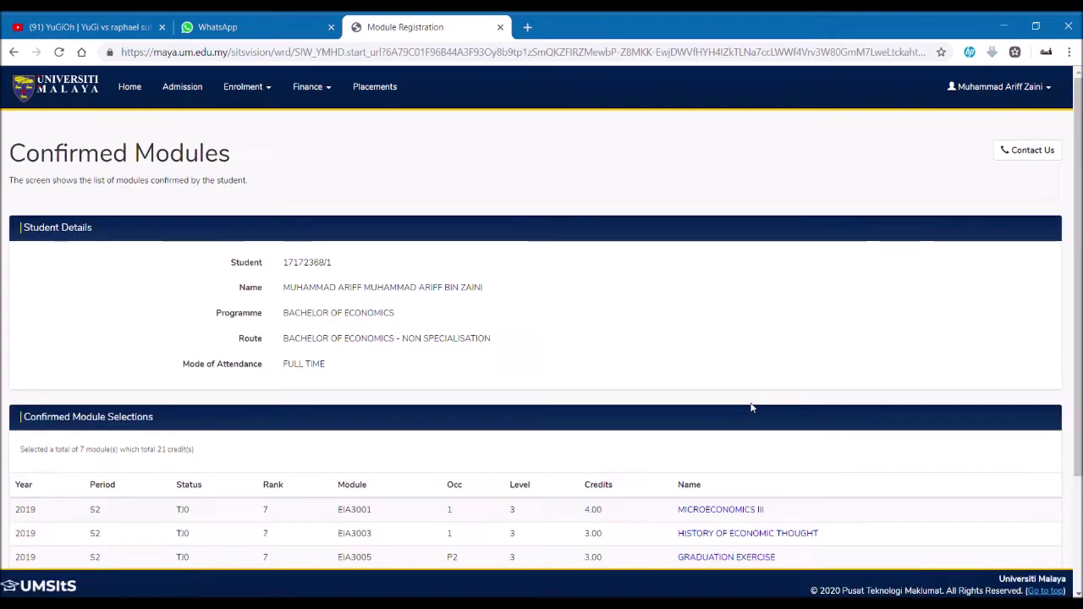
Review the confirmed module list and undo the selections to reopen module registration
scroll(752, 406, down, 3)
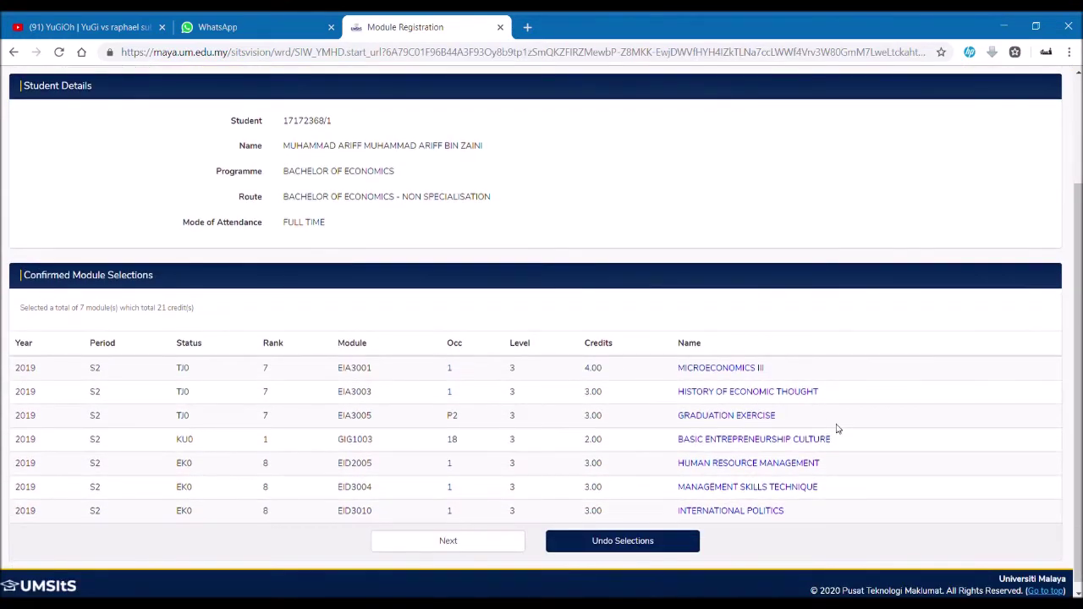
scroll(837, 428, down, 1)
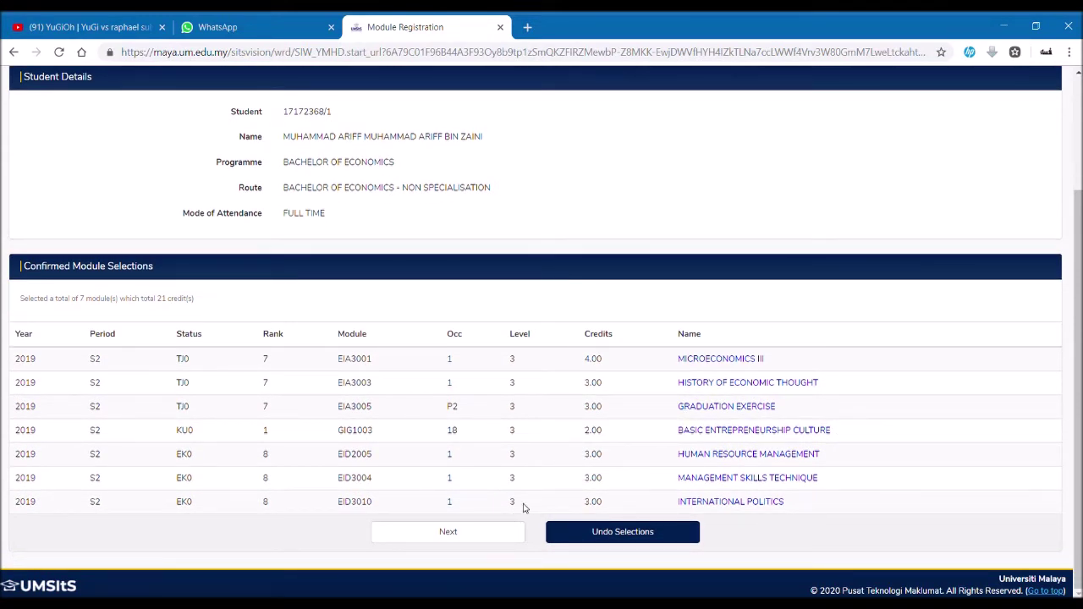
click(565, 535)
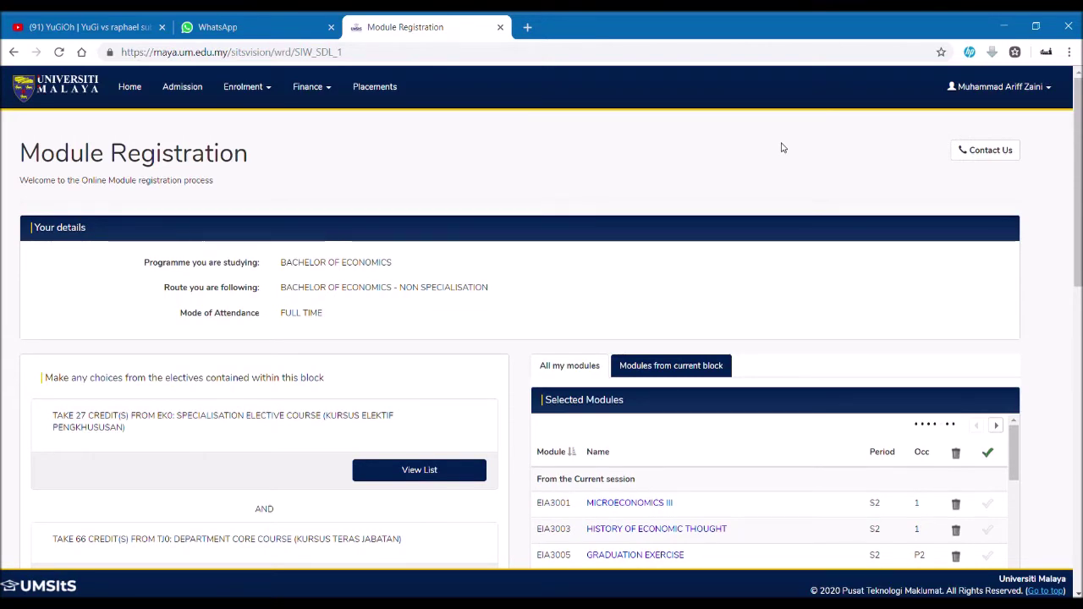
Examine the selected modules from the current and previous sessions, along with the credit totals
scroll(862, 169, down, 2)
scroll(850, 245, down, 1)
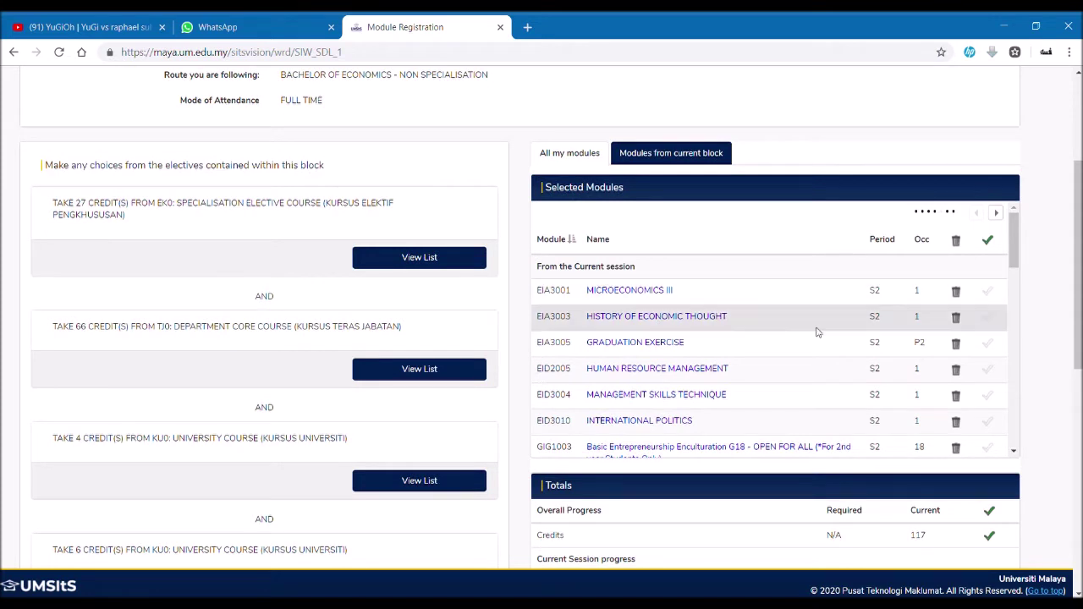
scroll(752, 409, down, 1)
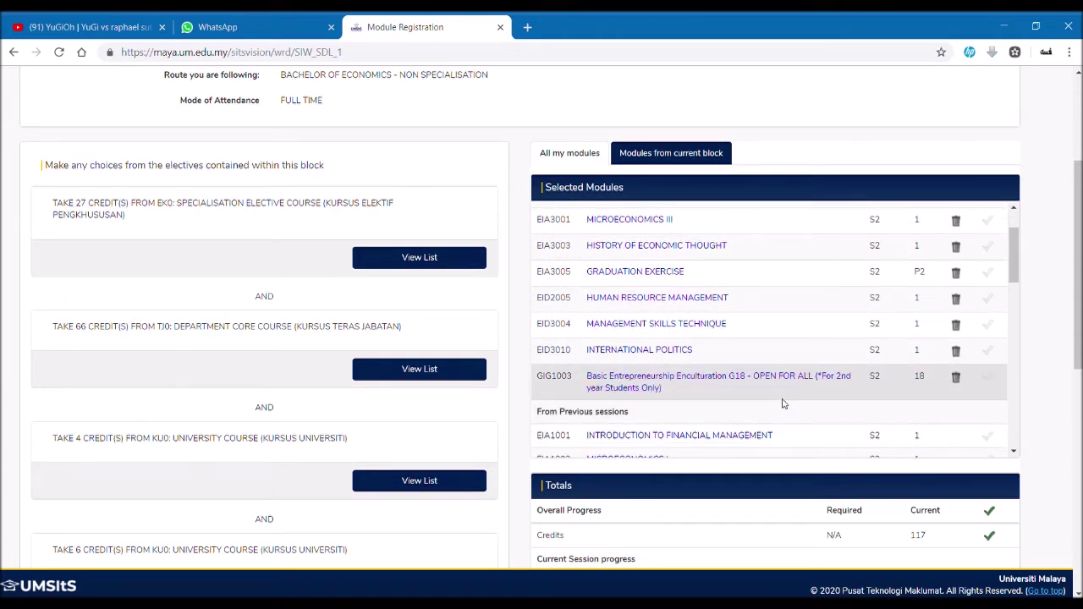
scroll(782, 423, down, 4)
scroll(781, 440, down, 2)
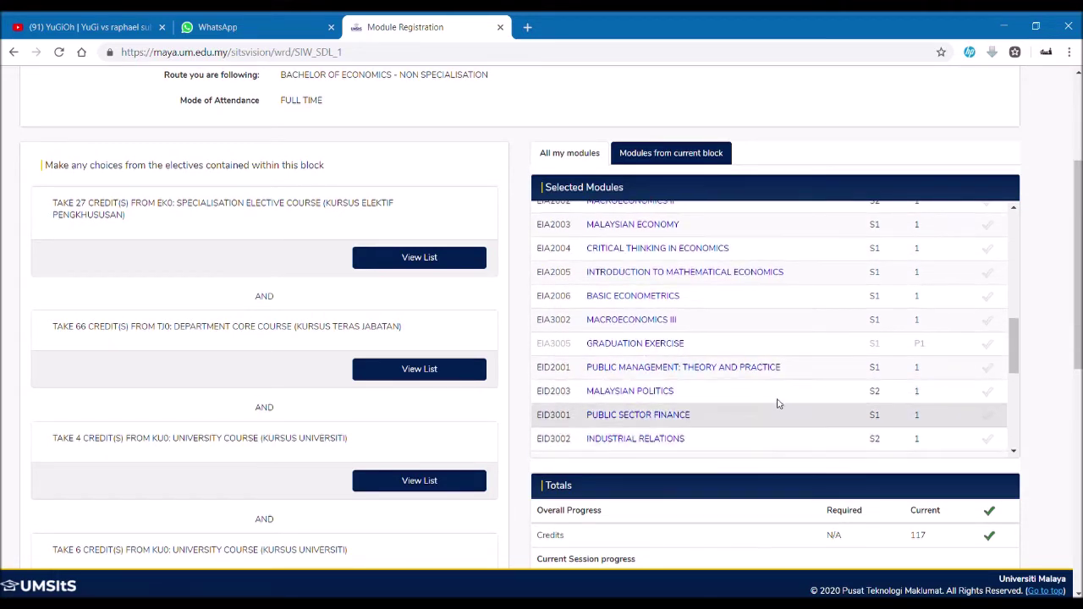
scroll(778, 343, up, 1)
scroll(775, 356, down, 3)
scroll(775, 356, down, 3)
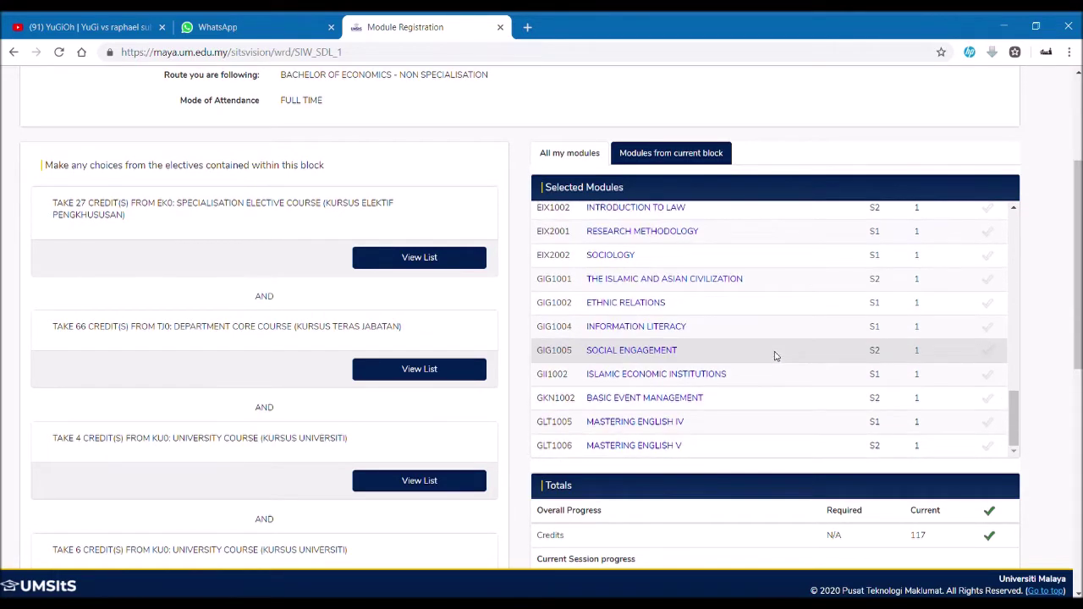
scroll(761, 419, down, 4)
scroll(776, 397, down, 2)
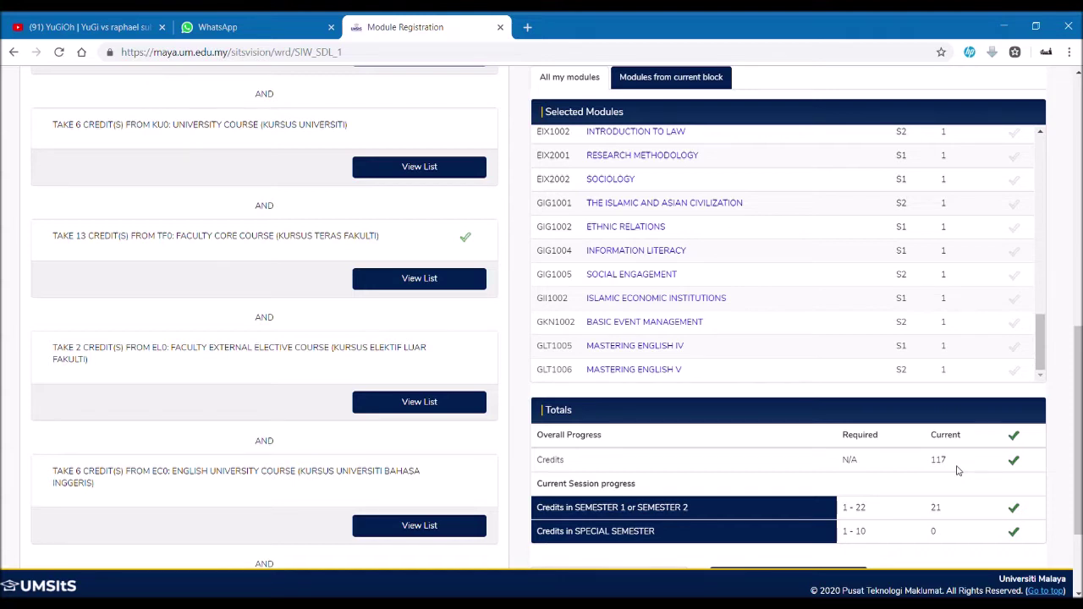
scroll(956, 471, down, 2)
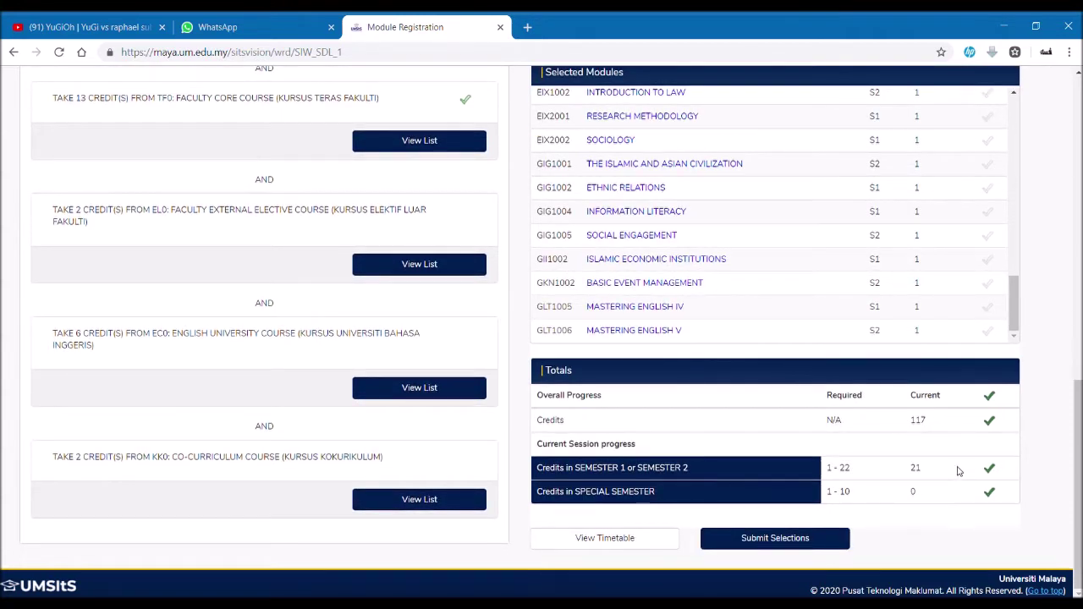
Open the timetable for the selected modules and examine the February 2020 class schedule
click(617, 539)
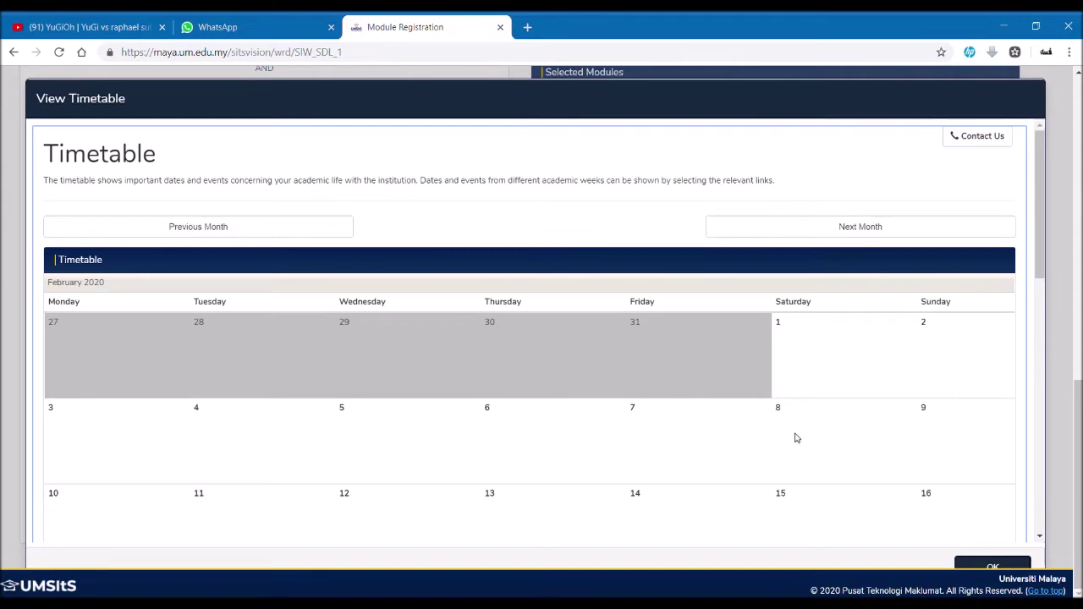
scroll(793, 435, down, 3)
scroll(805, 410, up, 2)
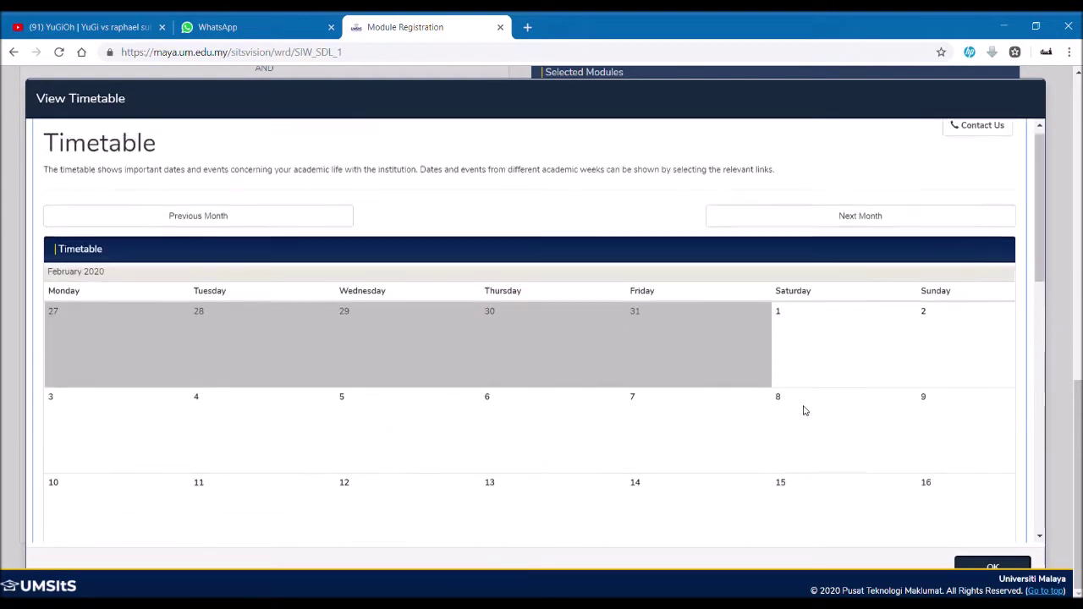
scroll(804, 410, down, 1)
scroll(805, 410, down, 3)
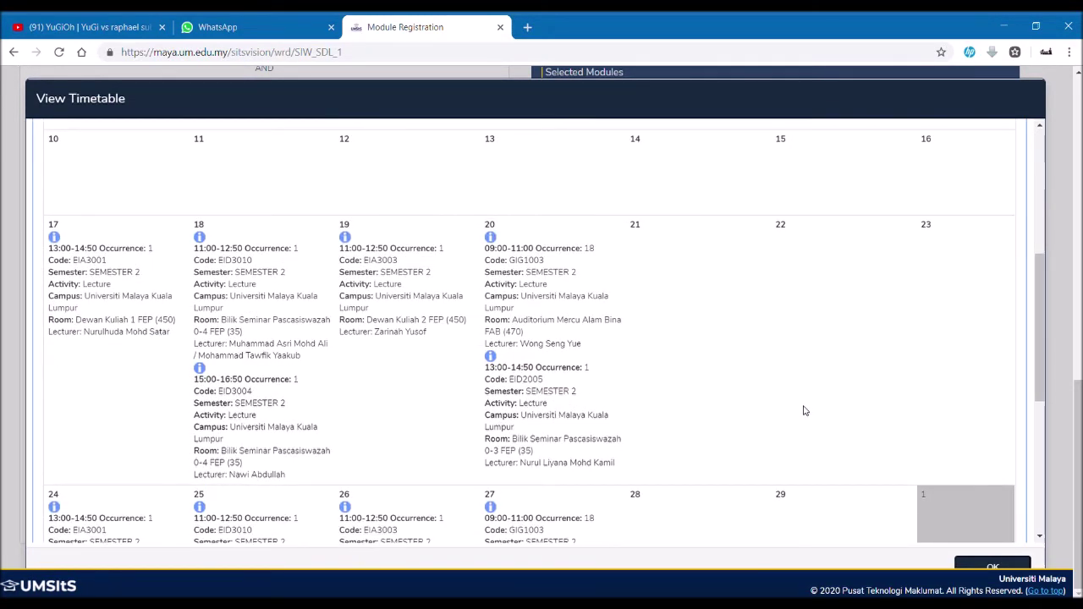
scroll(805, 410, down, 3)
scroll(805, 410, down, 2)
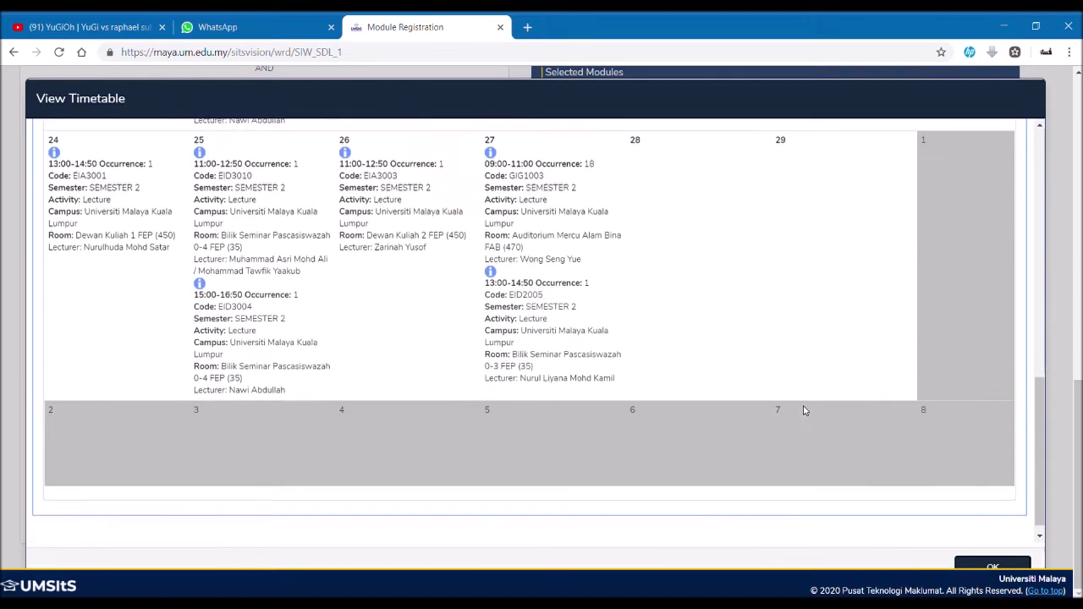
scroll(804, 411, up, 6)
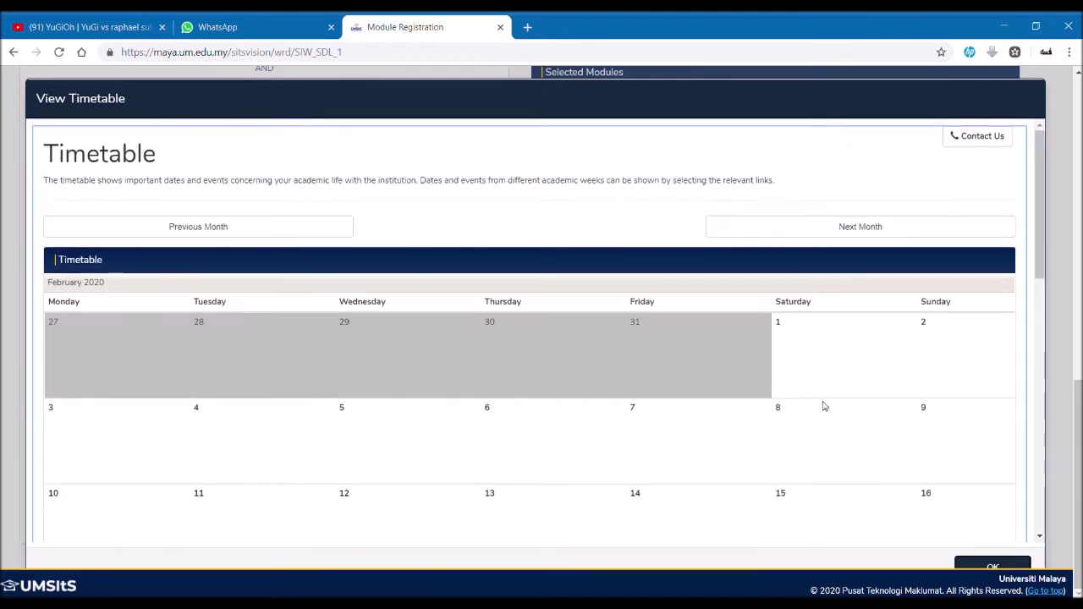
Switch the timetable to March 2020, examine its class schedule and close the timetable
click(885, 231)
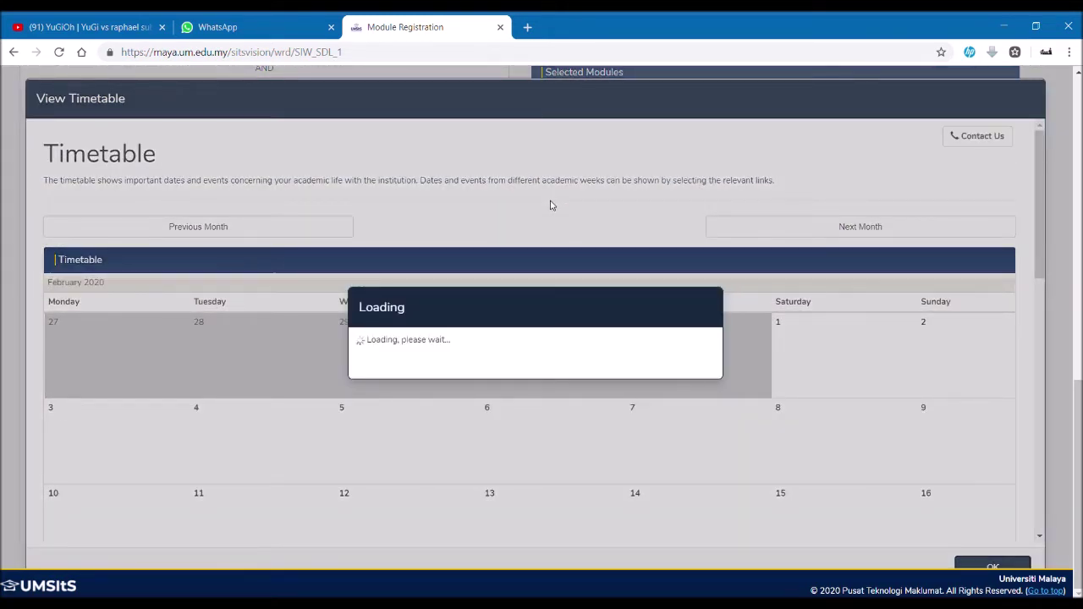
scroll(713, 291, down, 3)
scroll(713, 291, up, 1)
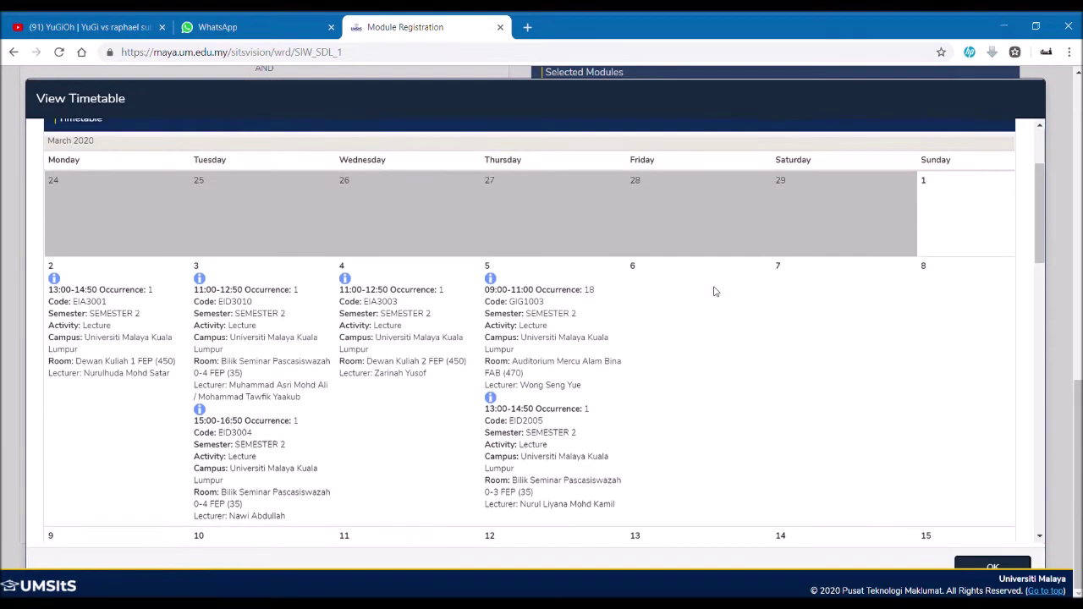
scroll(713, 291, down, 1)
scroll(713, 291, up, 1)
scroll(833, 376, down, 6)
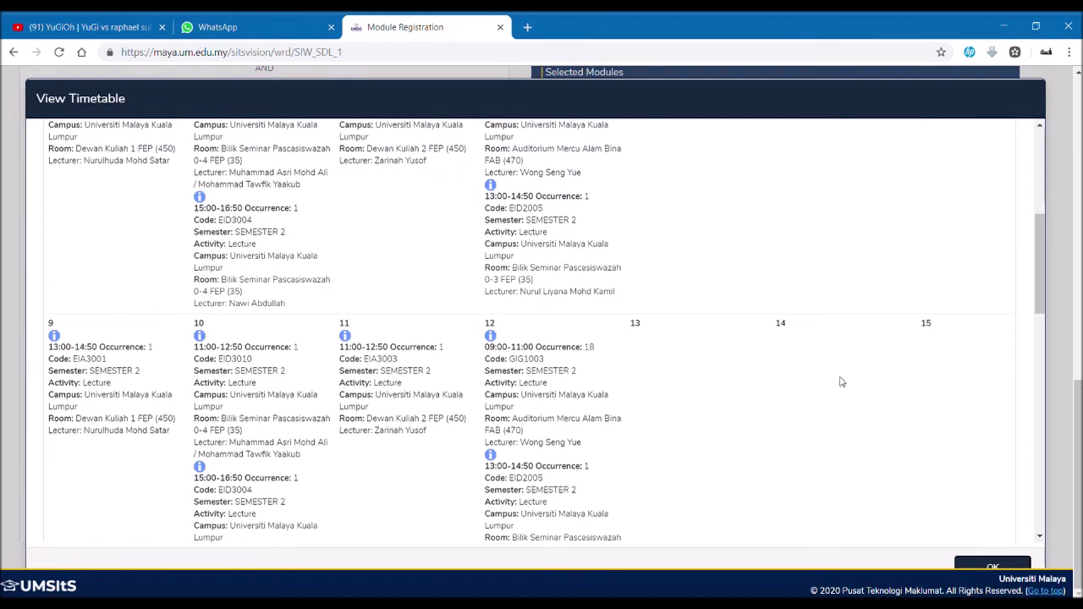
click(985, 563)
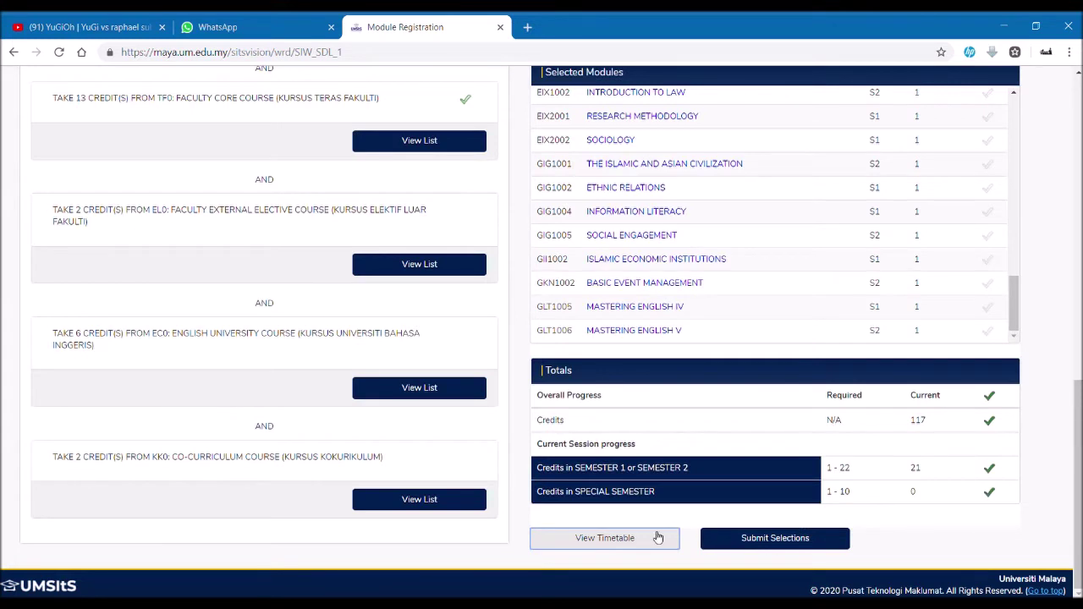
Submit the module selections and confirm them on the summary page
click(786, 548)
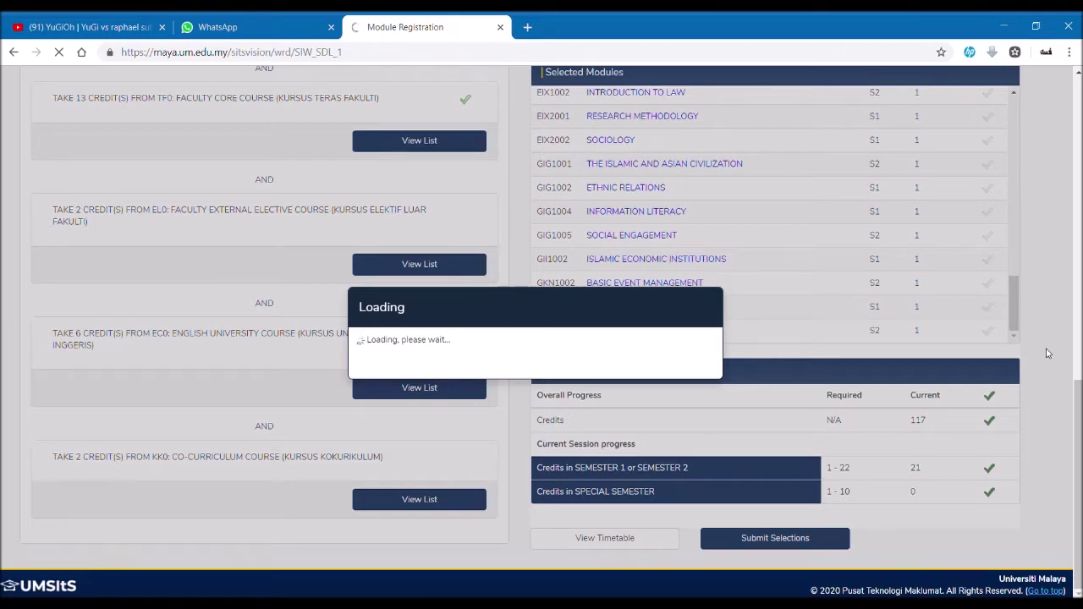
scroll(1045, 353, down, 3)
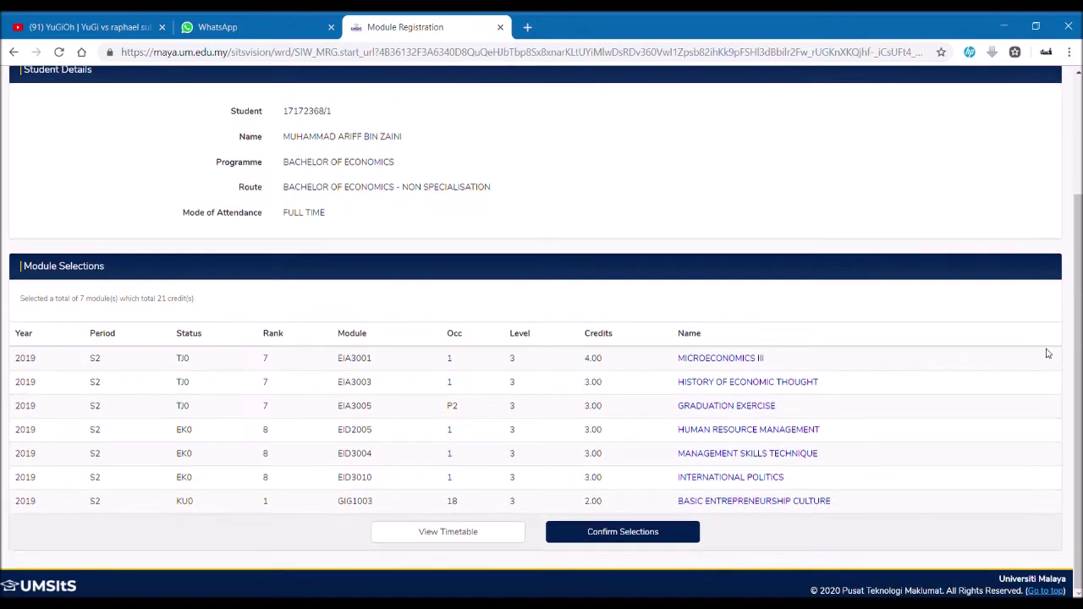
click(716, 526)
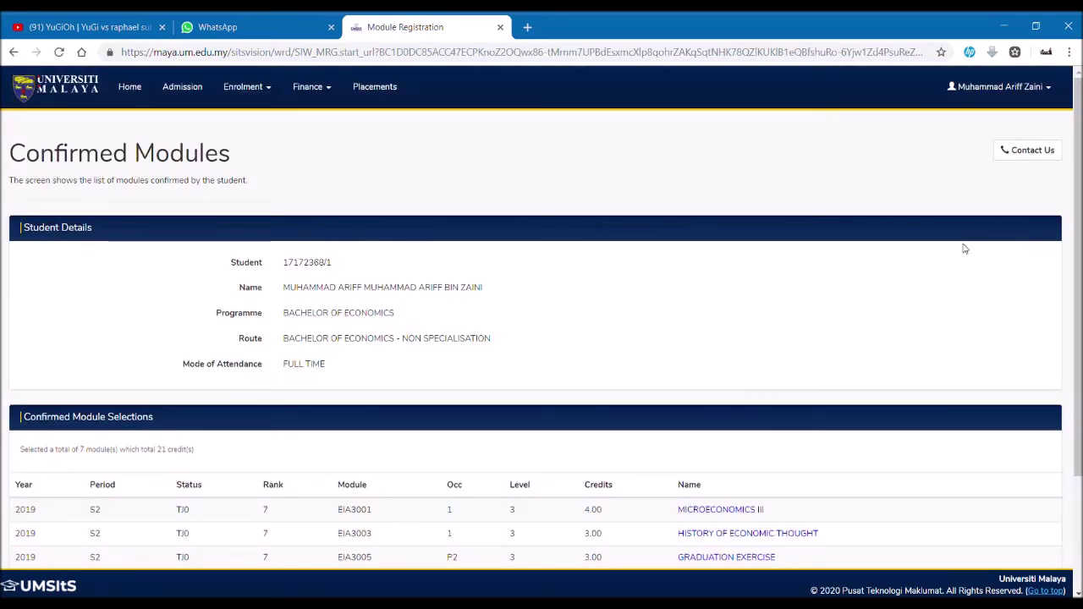
Proceed from the confirmed modules to the fee calculation and continue past the semester's pre-invoice
scroll(964, 247, down, 2)
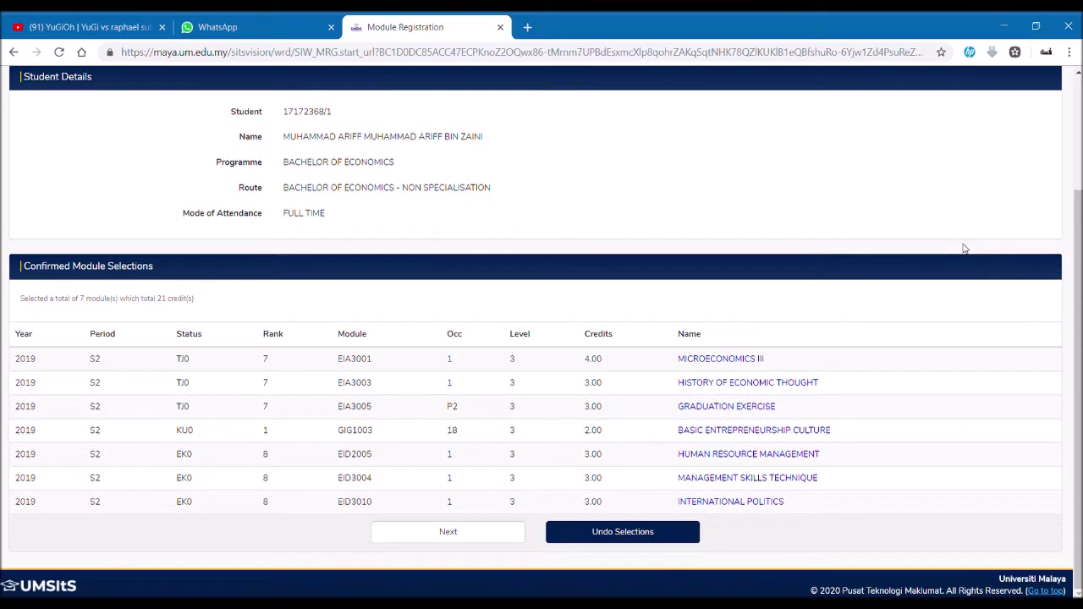
click(493, 531)
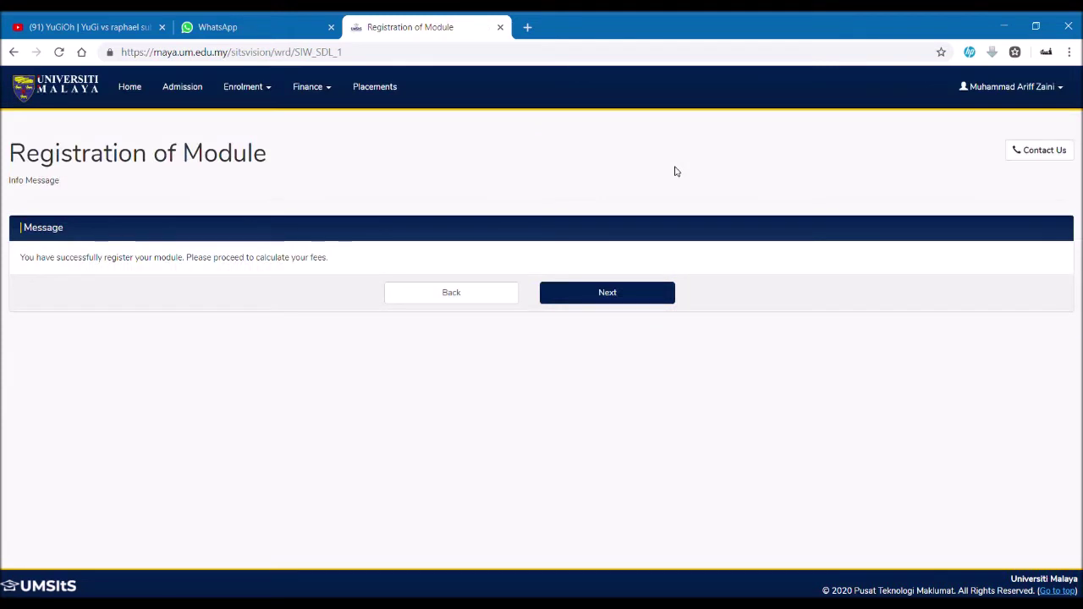
click(632, 286)
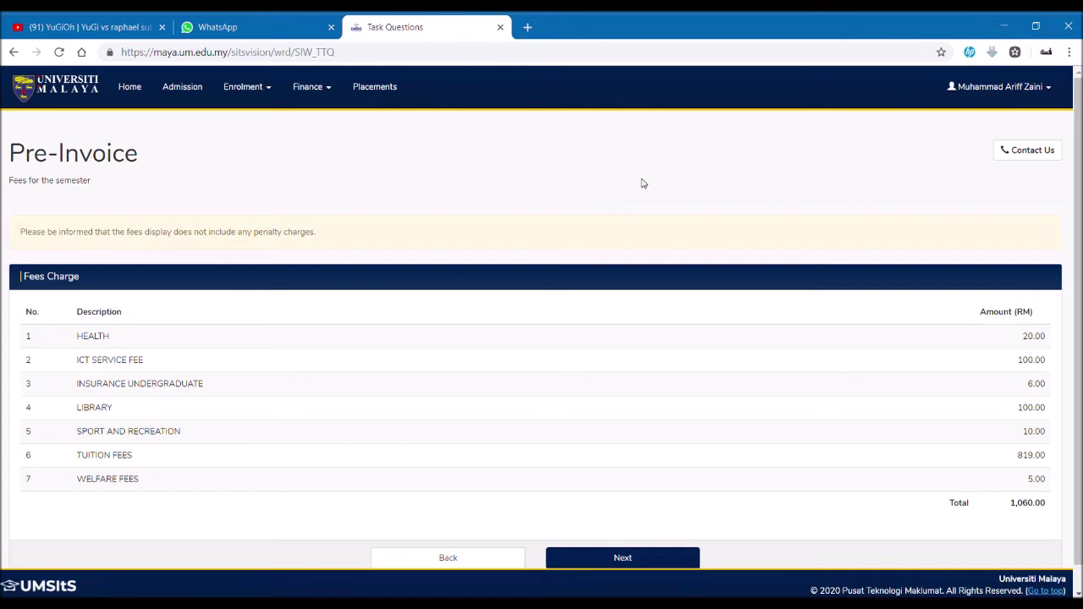
scroll(681, 356, down, 1)
click(656, 540)
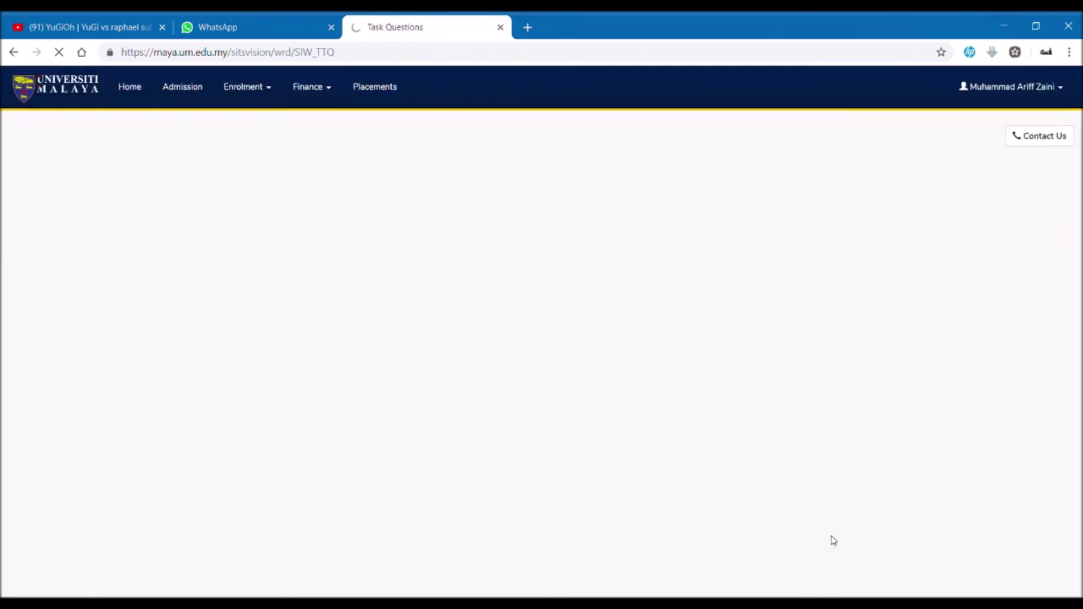
Open the registration confirmation, agree to comply with the module registration rules and regulations, and submit it
scroll(833, 541, down, 1)
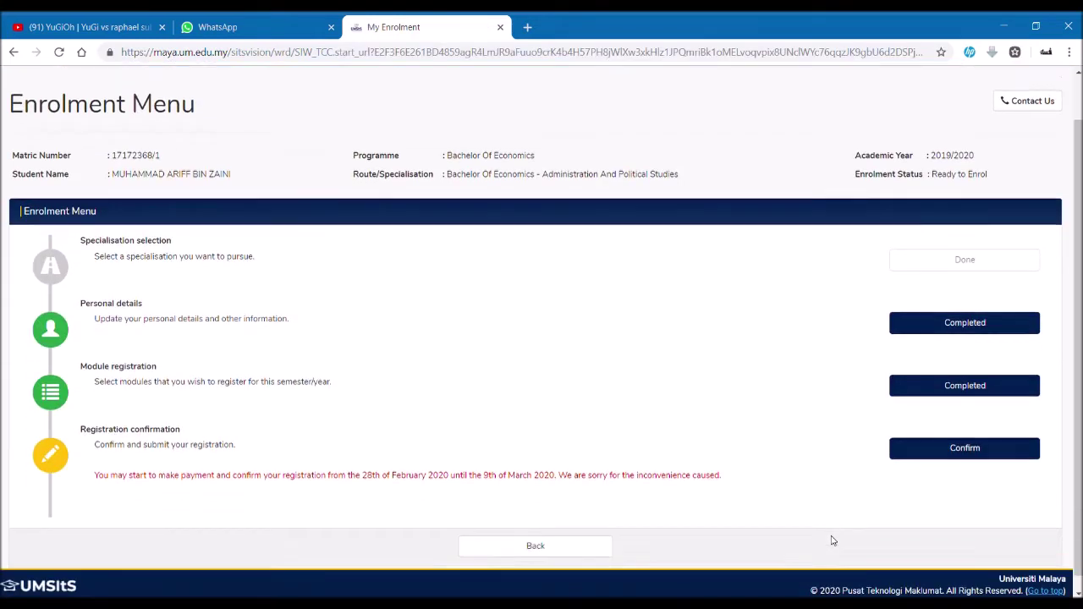
click(974, 440)
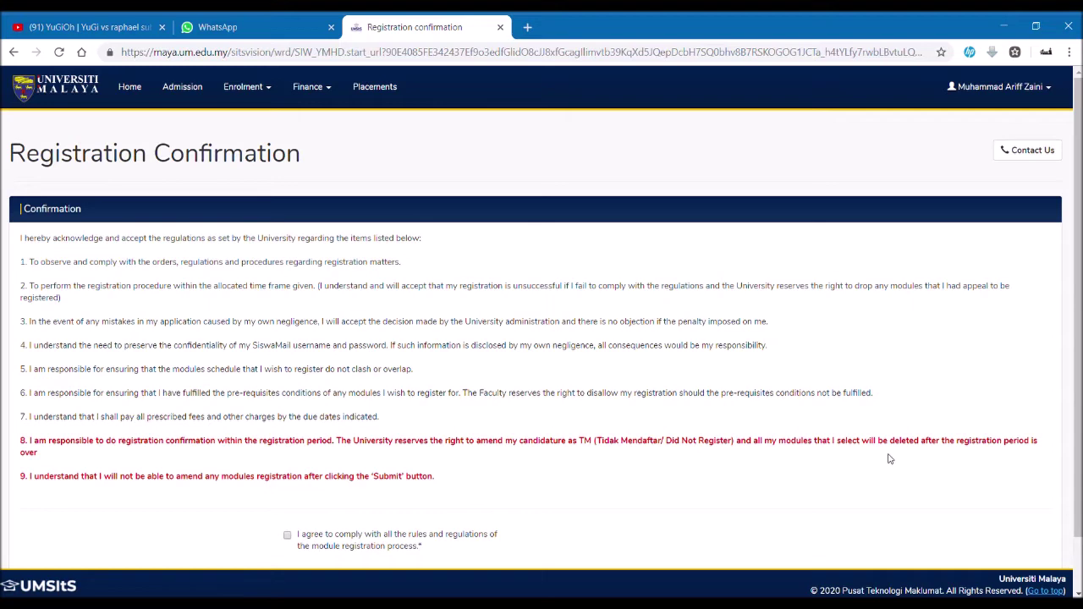
scroll(888, 458, down, 1)
click(287, 475)
click(677, 531)
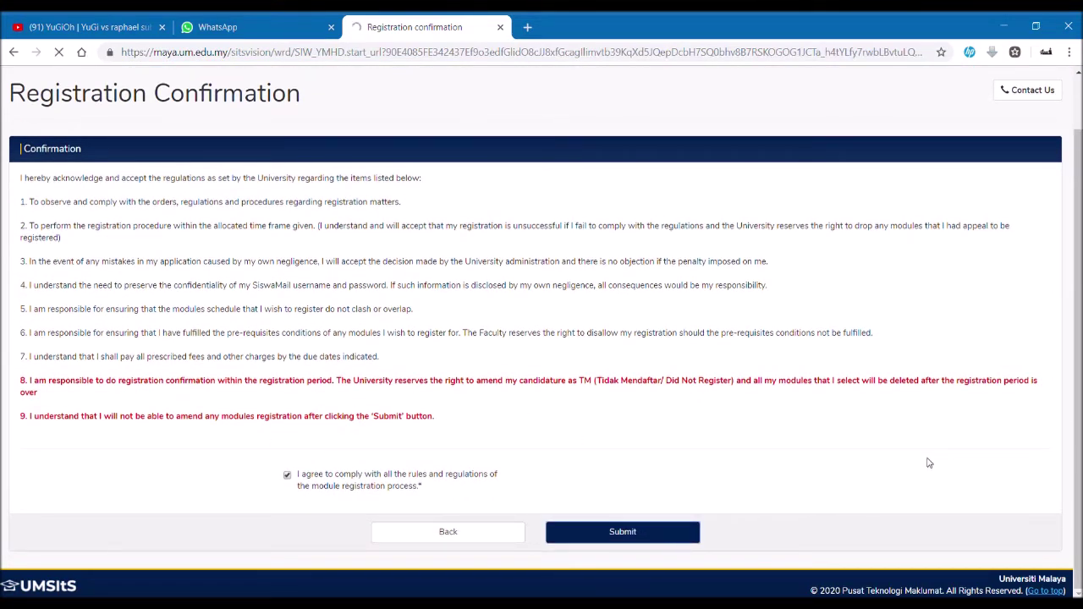